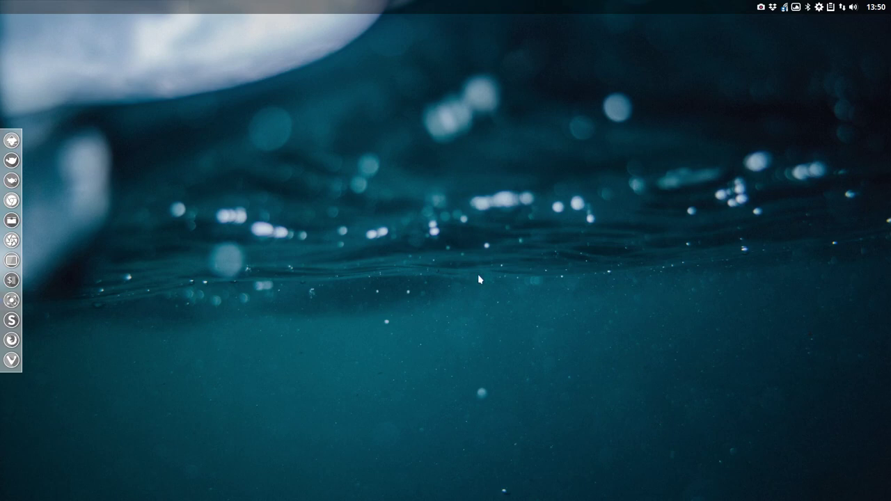
Launch a Termite terminal with Ctrl+Alt+T to show the neofetch ArcoLinux system summary.
key(ctrl+alt+t)
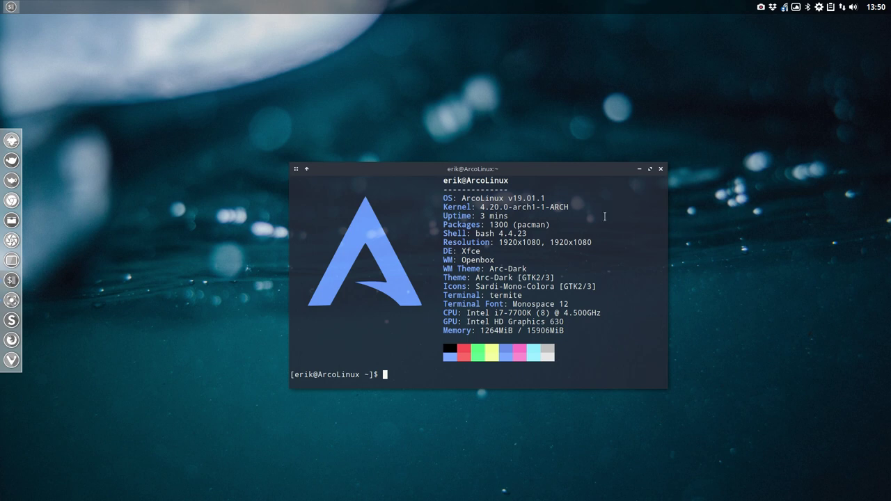
Close the Termite window so that only the VirtualBox Manager Welcome page remains.
click(660, 169)
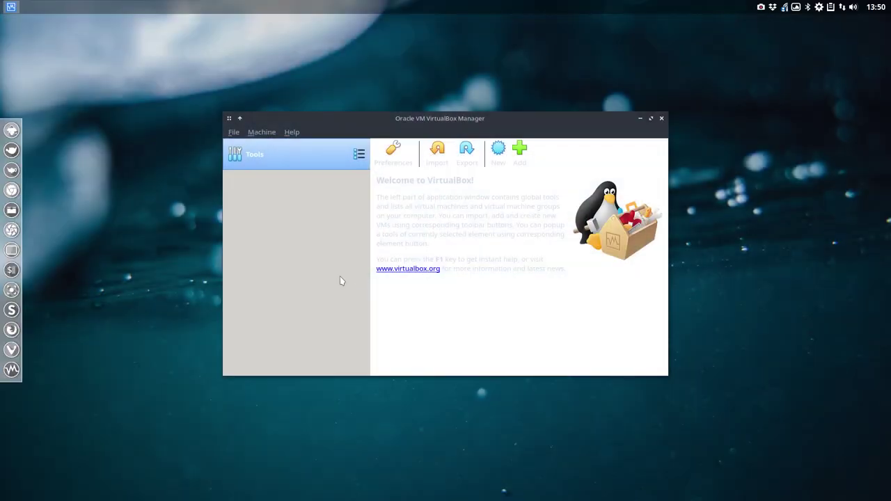
View virtualbox-before-update.jpg from Pictures full-screen, then close the image viewer and Thunar.
click(11, 209)
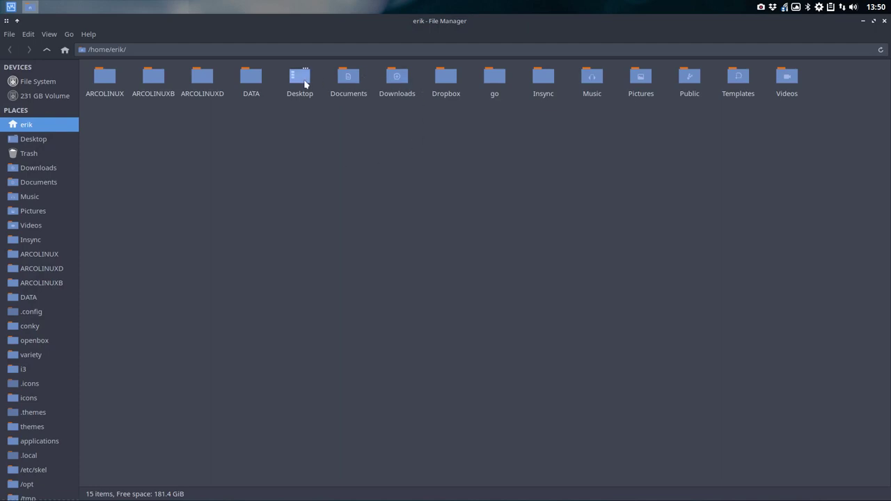
double_click(637, 78)
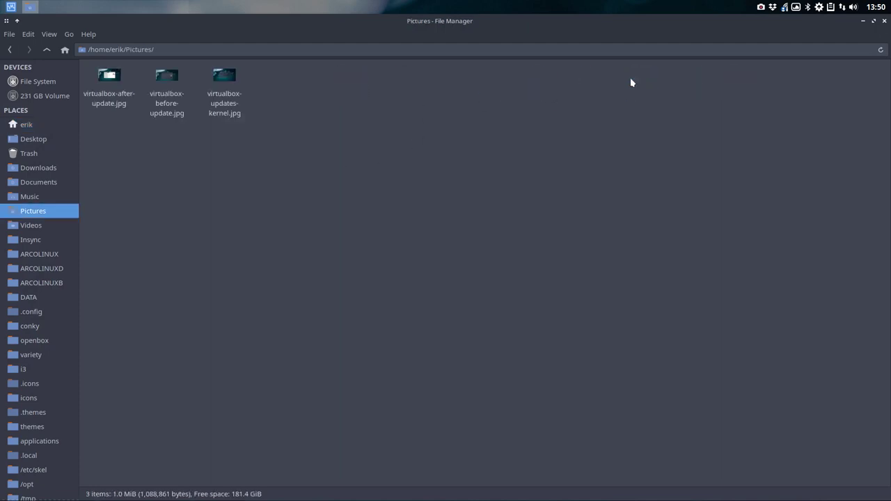
click(167, 80)
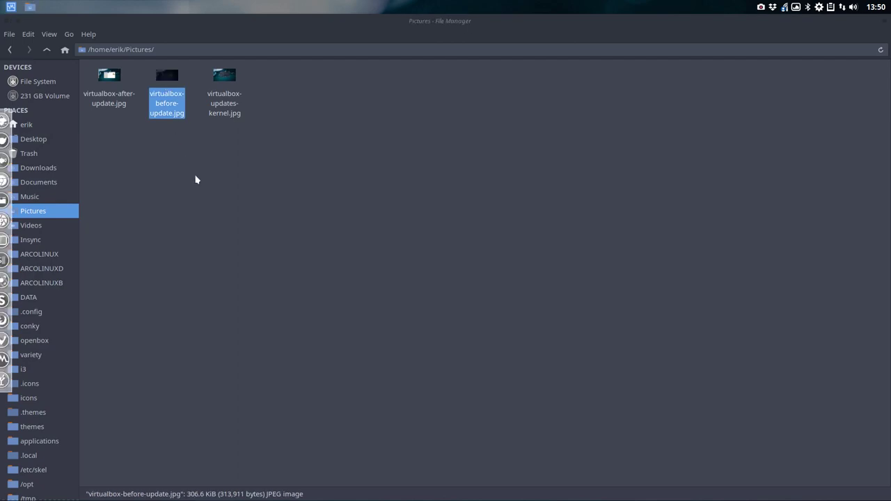
key(Return)
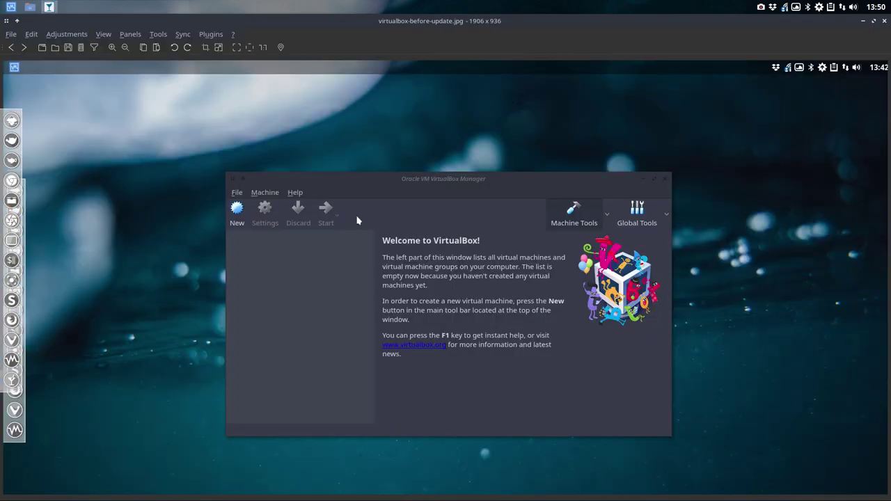
key(Escape)
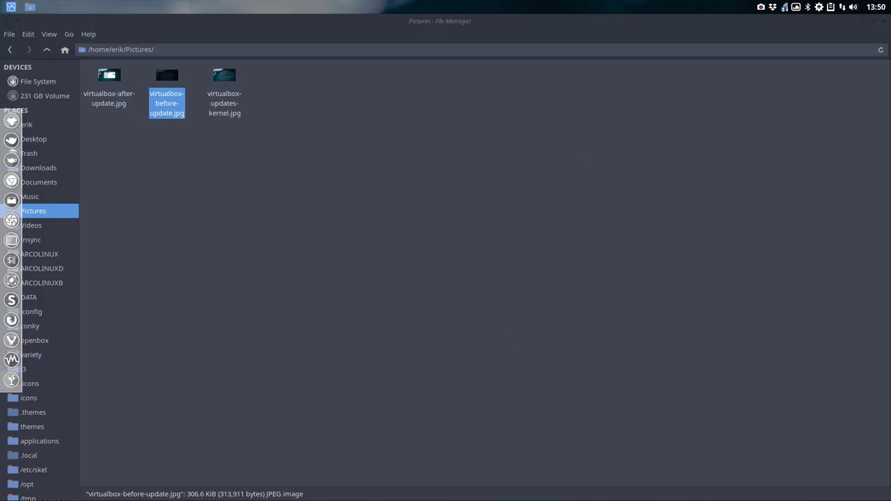
key(Return)
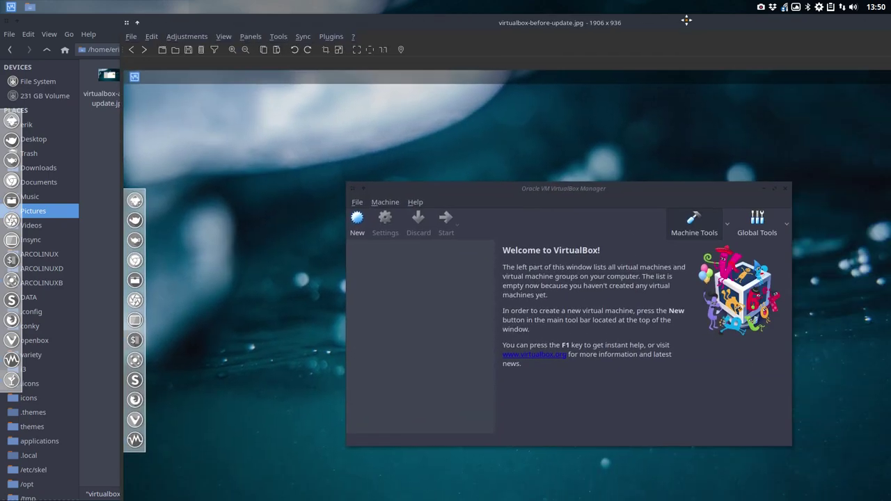
double_click(592, 7)
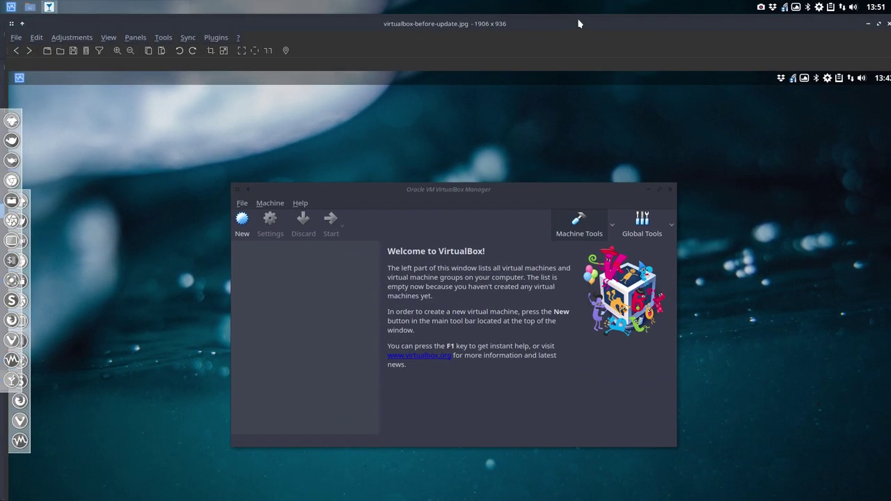
click(887, 25)
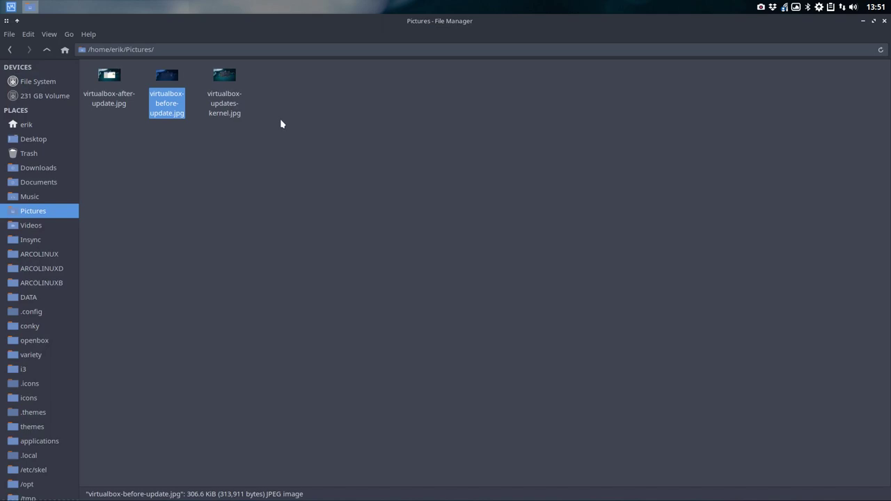
click(884, 21)
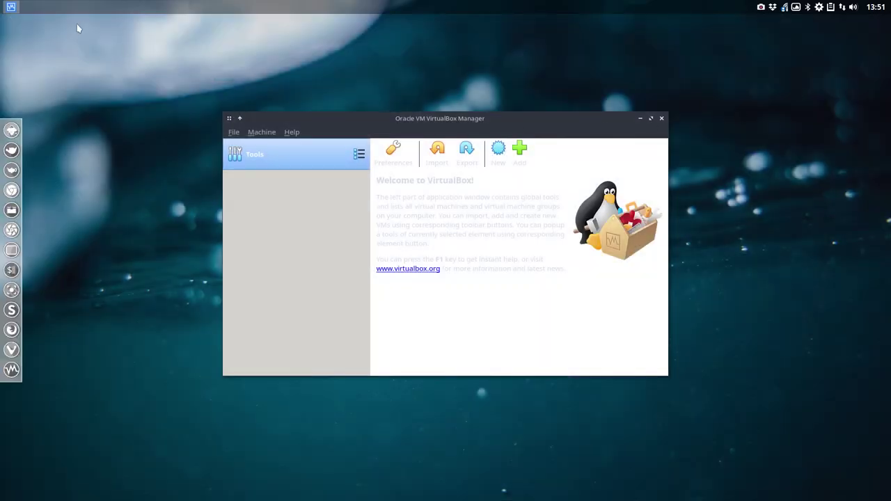
Open virtualbox-updates-kernel.jpg from the Pictures folder in nomacs.
click(17, 210)
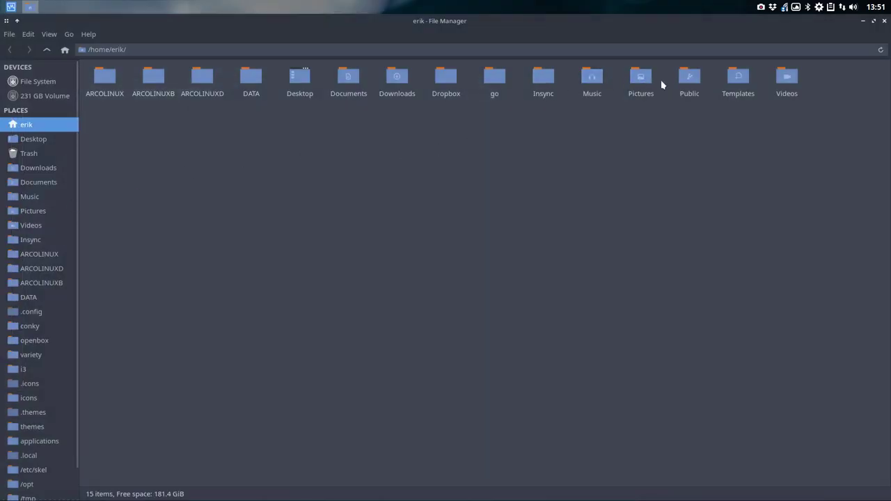
double_click(641, 76)
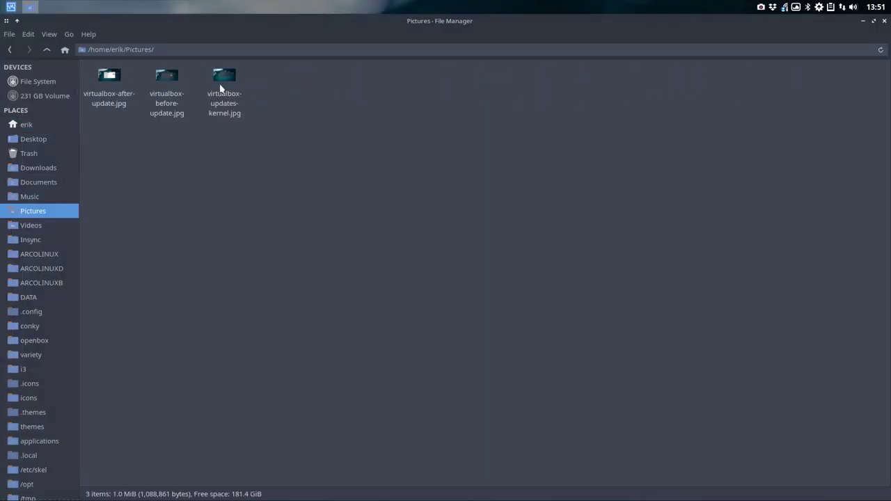
double_click(224, 76)
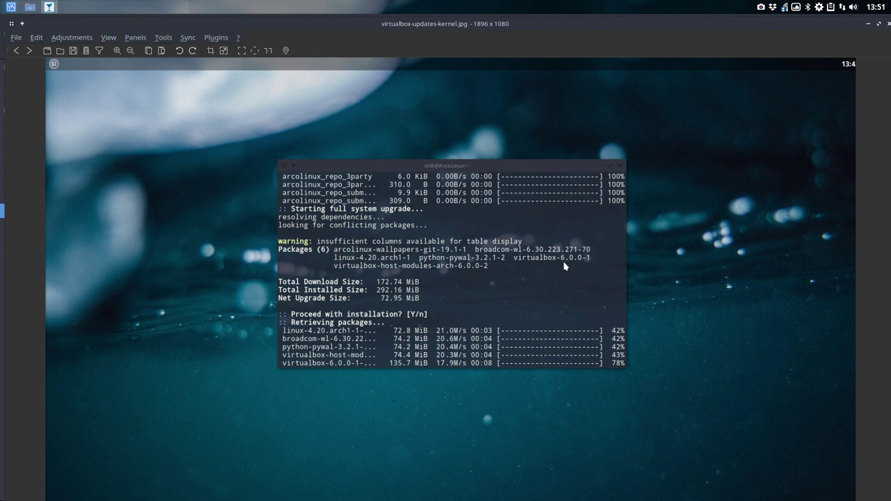
Close nomacs, Thunar and the VirtualBox Manager window.
click(887, 24)
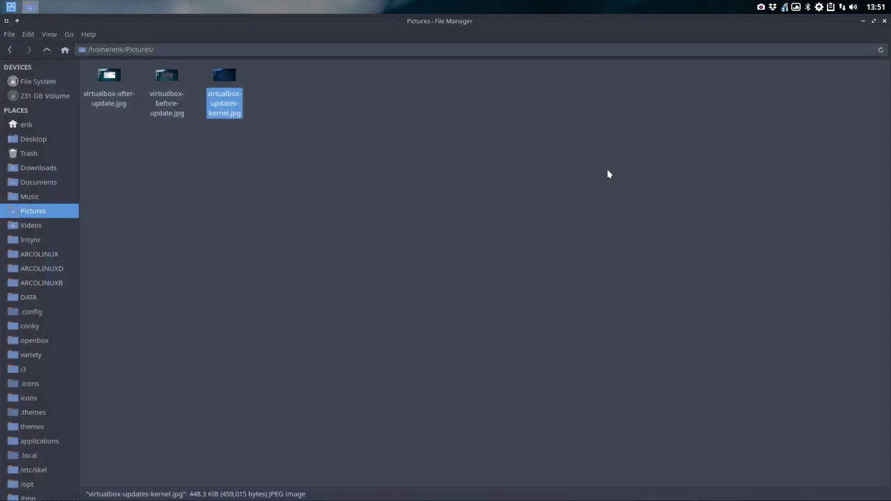
click(884, 23)
drag(452, 124, 501, 74)
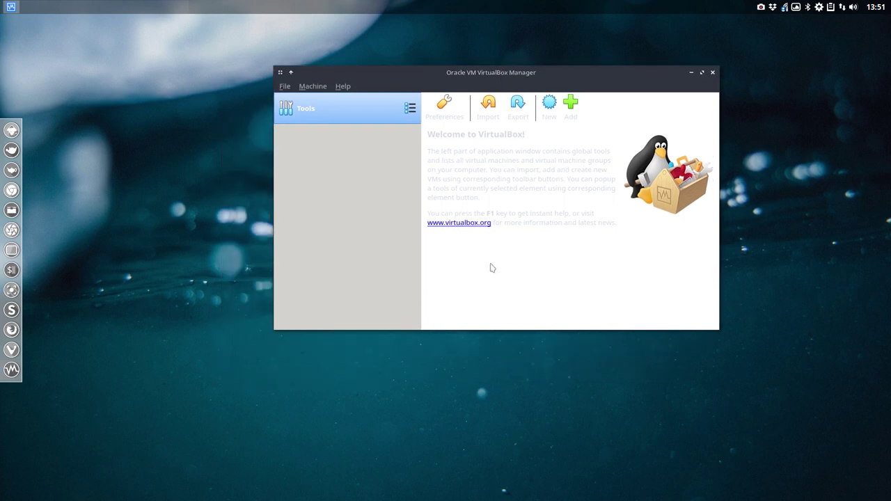
click(713, 72)
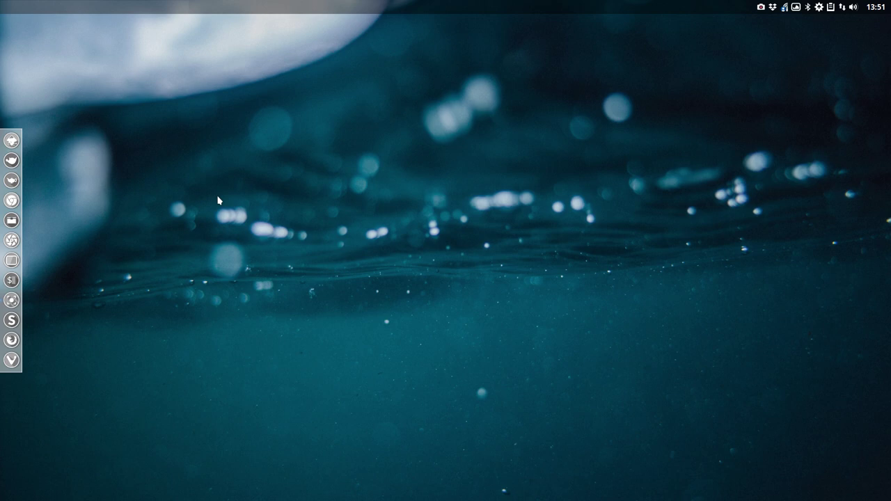
Install kvantum-qt5 and kvantum-theme-arc with 'sudo pacman -S', entering the password and confirming.
key(super+Return)
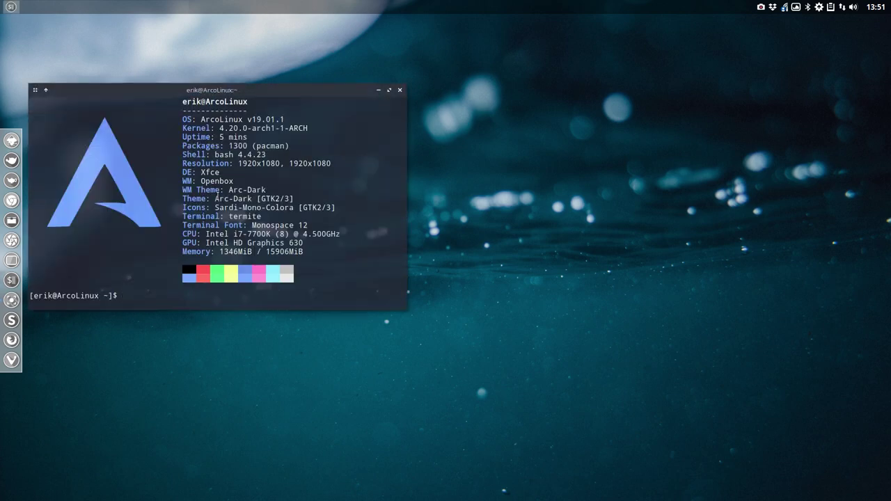
text(sudo pacman -S kvantum-)
key(Tab)
key(Tab)
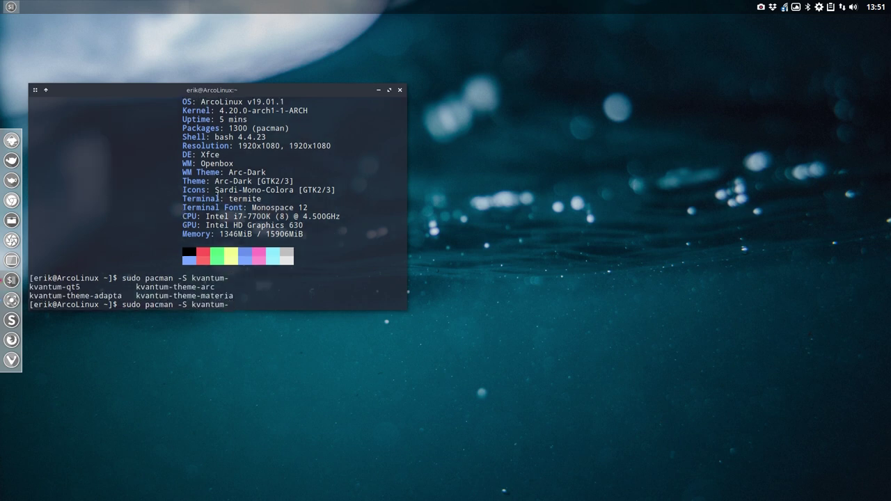
drag(255, 93, 479, 78)
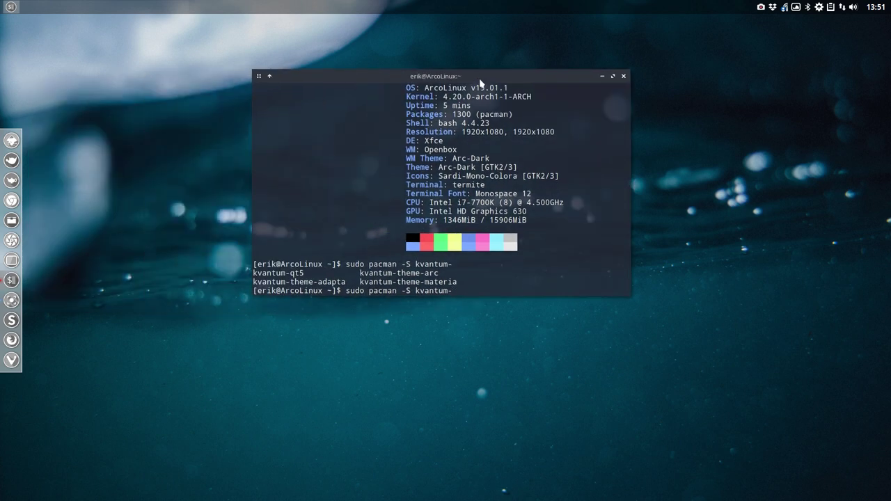
text(qt5 kvantum-theme-arc)
key(Return)
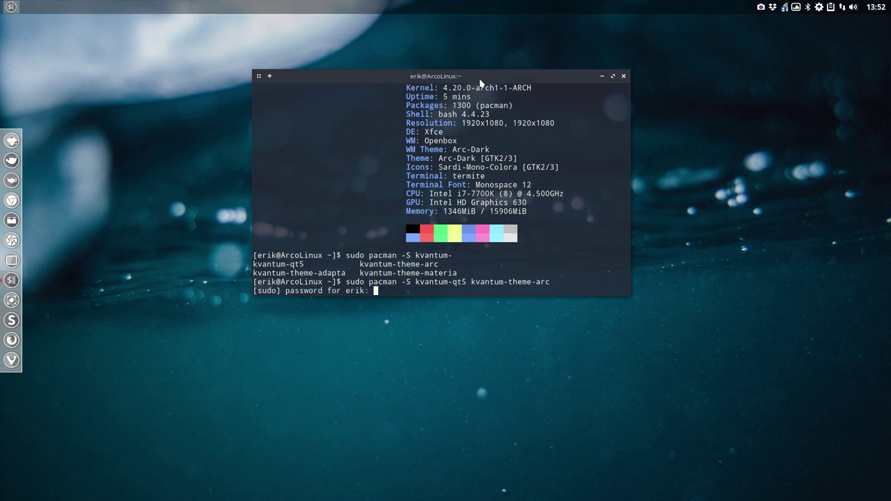
key(Return)
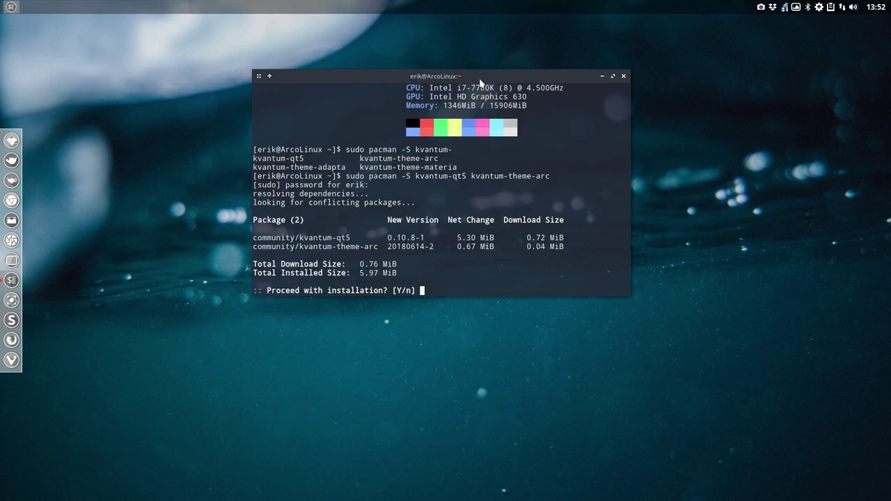
key(Return)
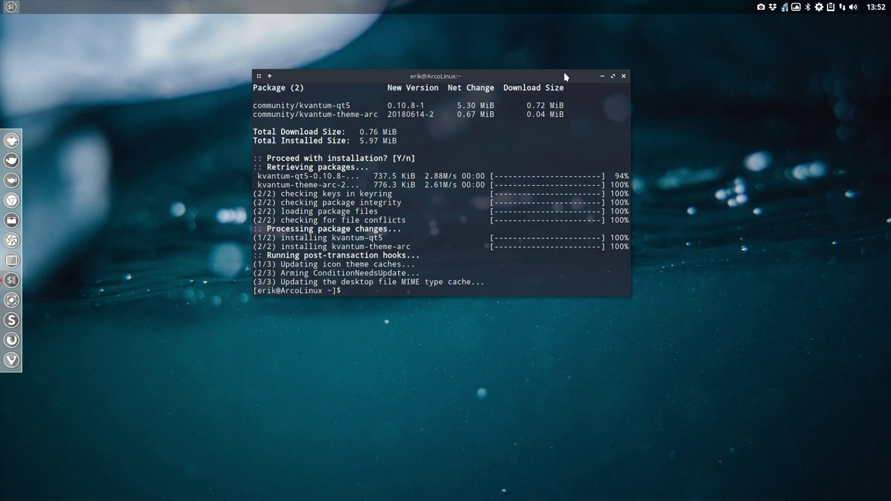
Close the terminal, then bring up and dismiss the dmenu launcher.
click(623, 77)
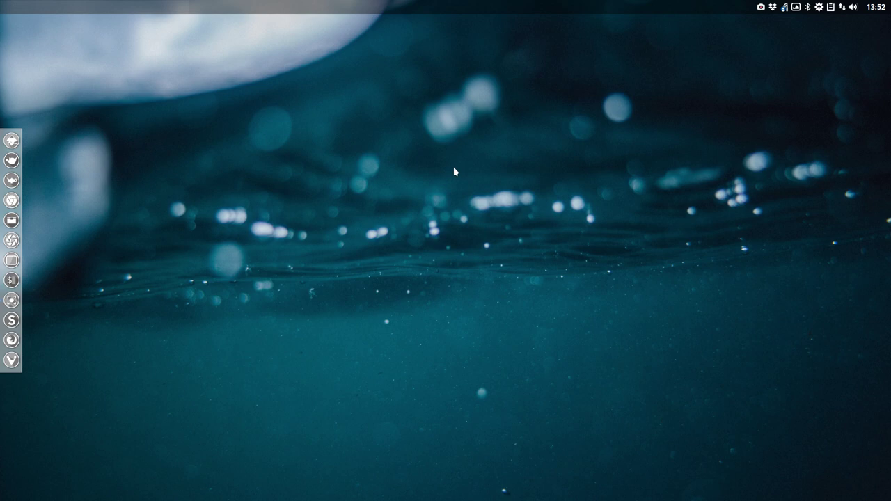
key(super+d)
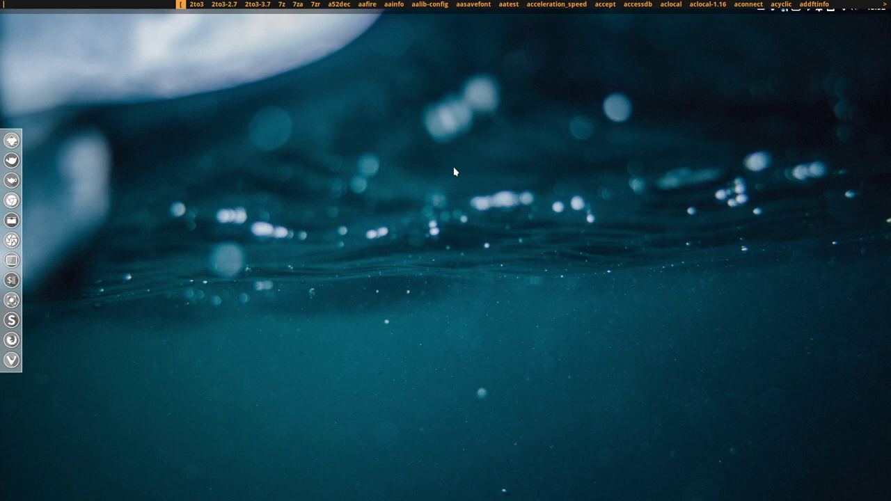
key(Escape)
Browse the Office entries in the desktop root menu, then dismiss the menu.
right_click(441, 168)
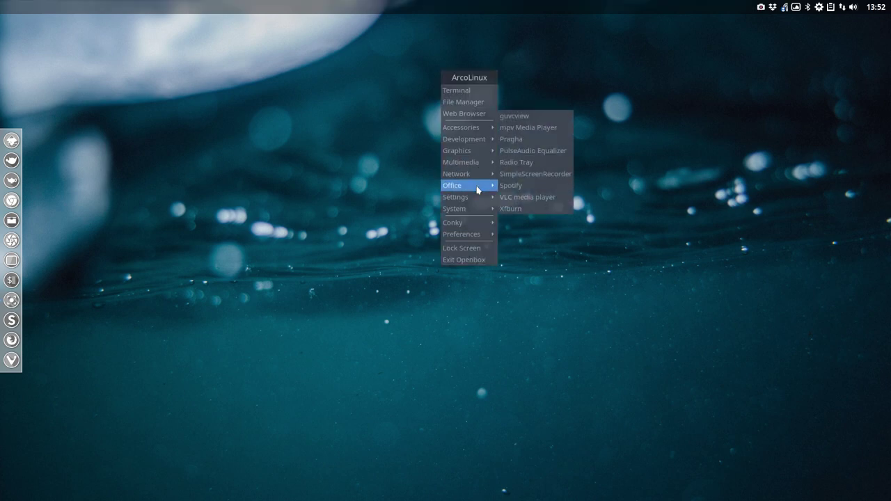
mouse_move(479, 214)
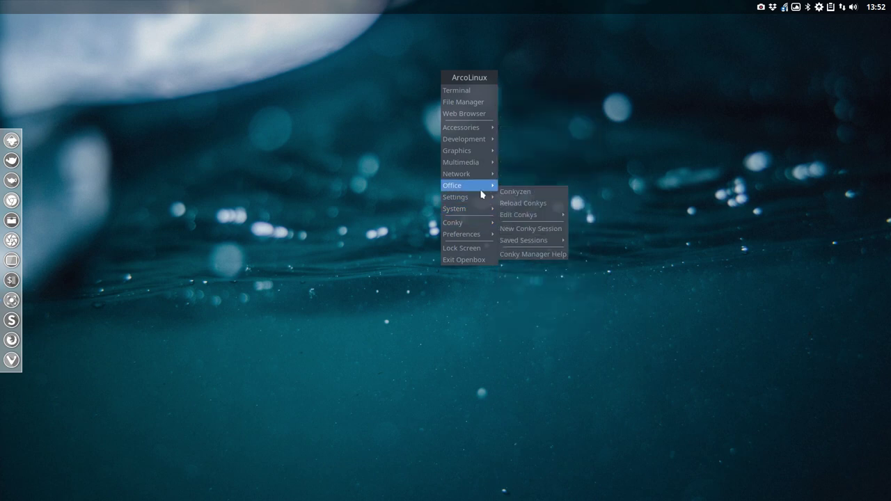
mouse_move(481, 190)
click(384, 198)
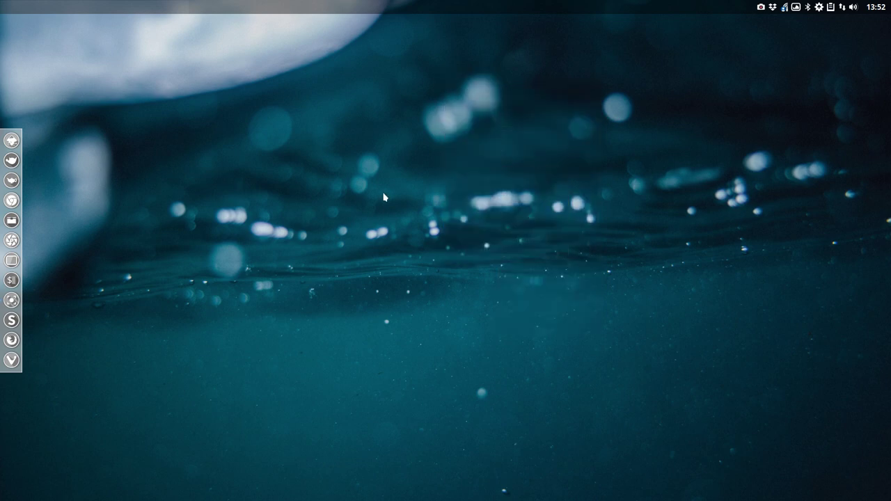
Launch qt5ct from dmenu by typing 'qt', then reopen dmenu and type 'kvan'.
key(super+d)
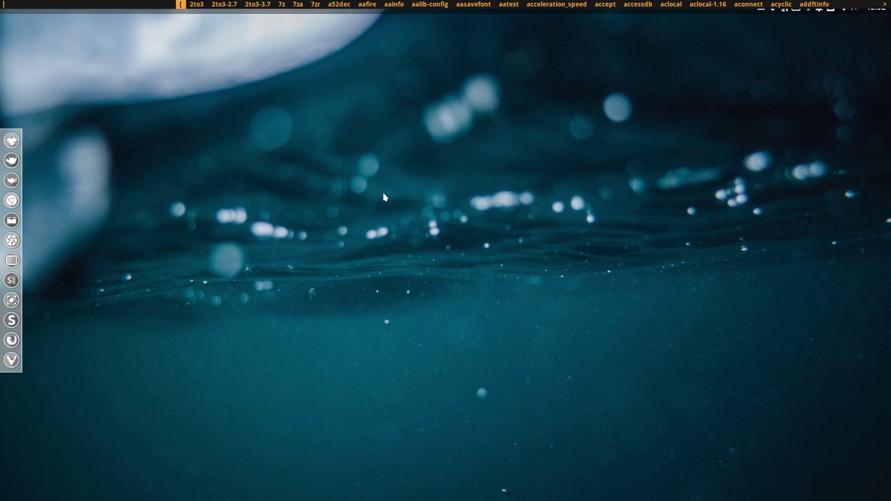
text(qt)
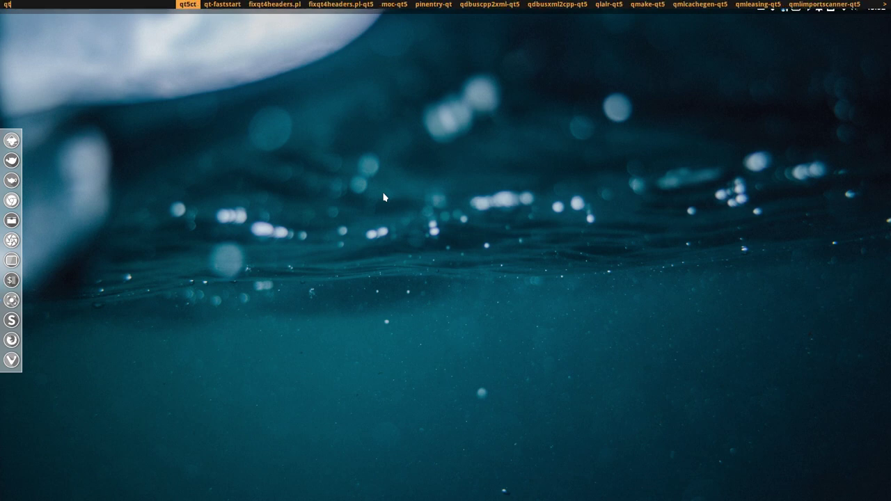
key(Return)
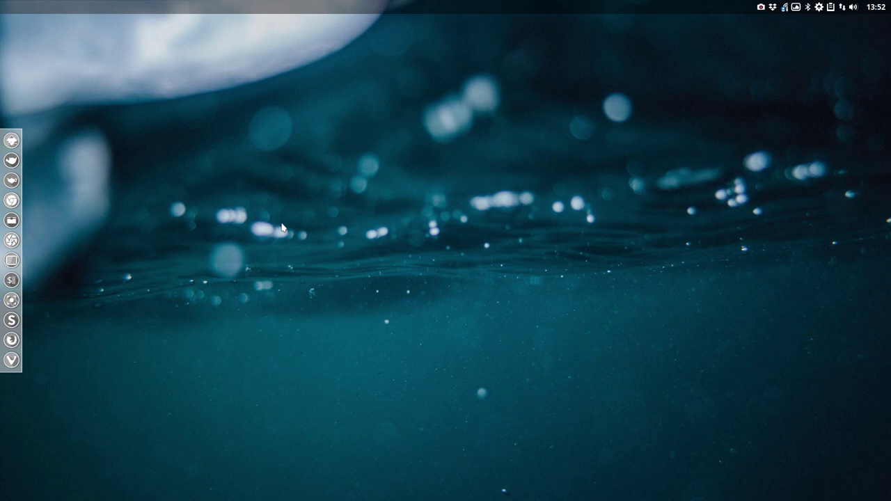
key(super+d)
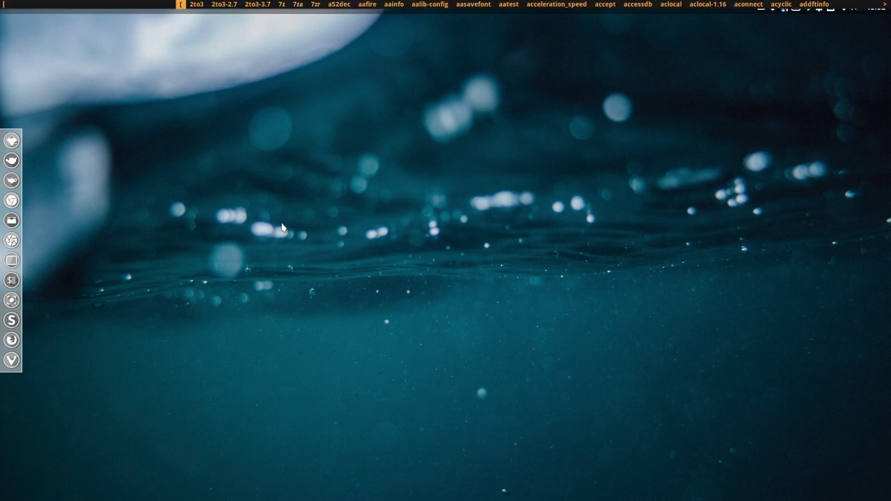
text(kvan)
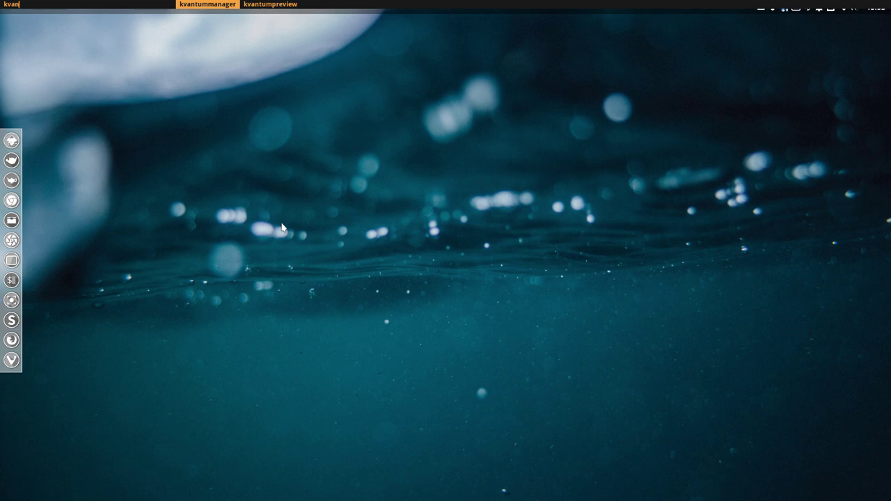
Launch kvantummanager and place qt5ct on the left and Kvantum Manager on the right.
key(Return)
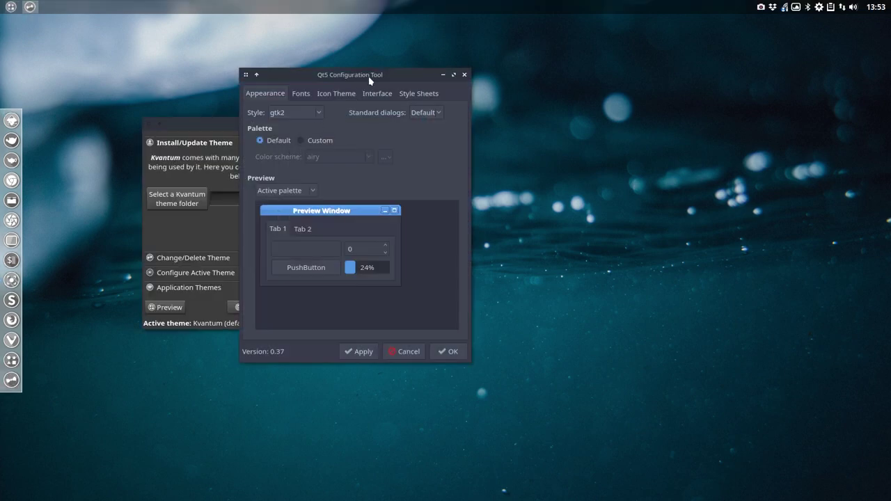
drag(376, 76, 236, 99)
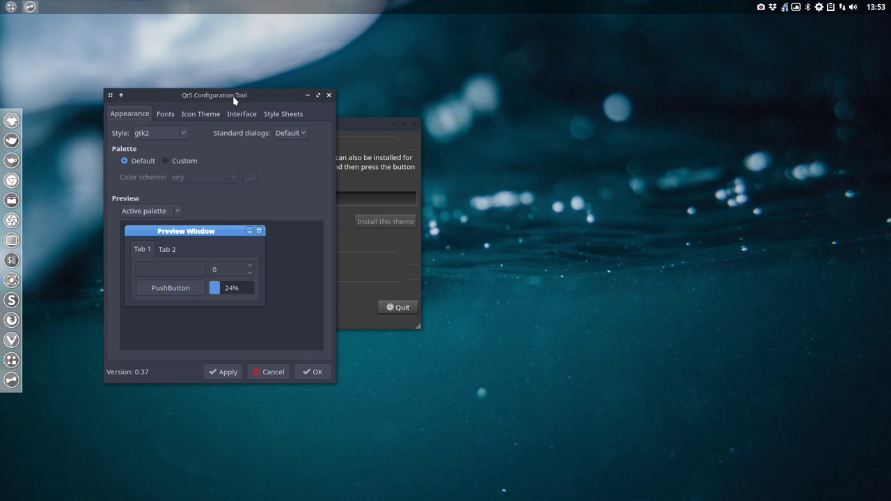
drag(379, 131, 692, 134)
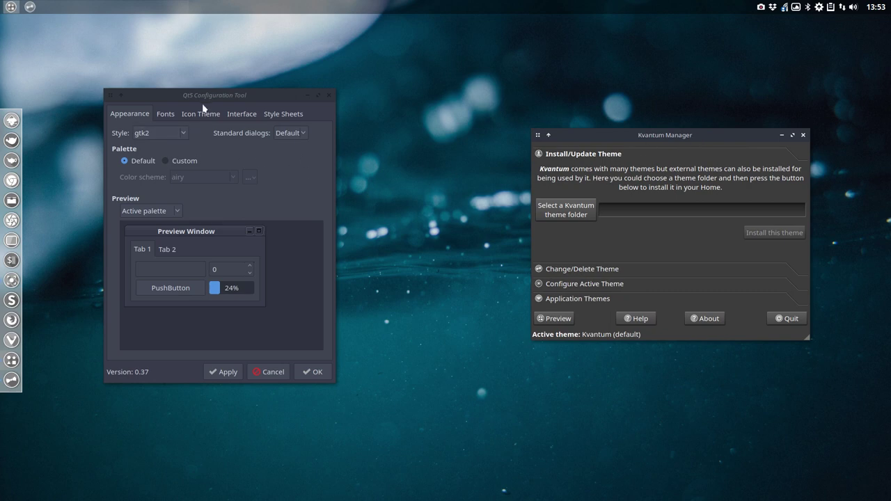
Apply the kvantum-dark style in qt5ct, then check VirtualBox Manager and close it.
click(185, 134)
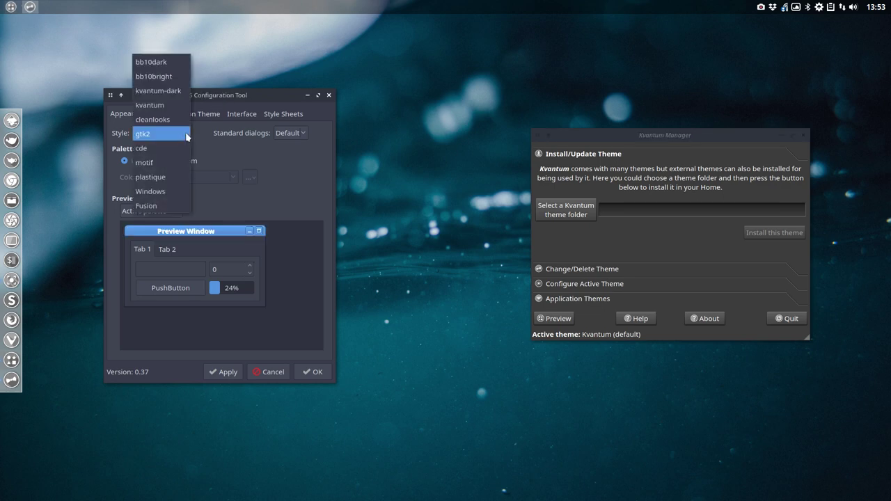
click(162, 105)
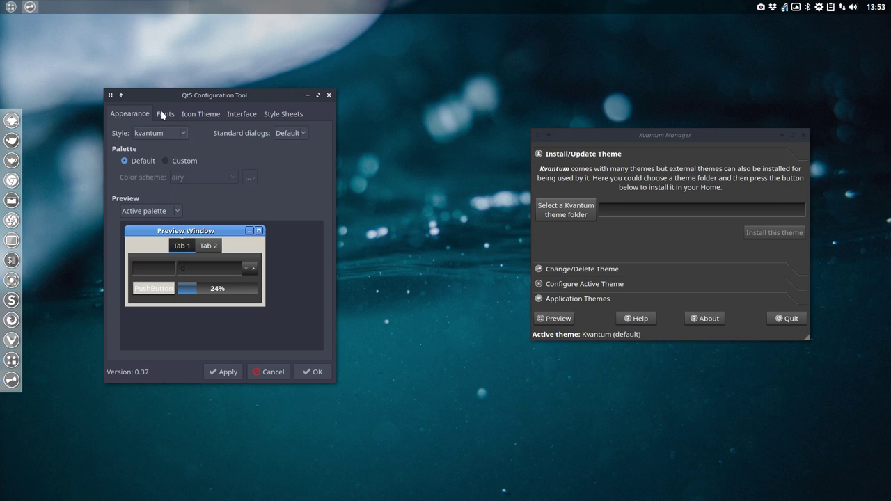
click(167, 136)
click(168, 120)
click(222, 372)
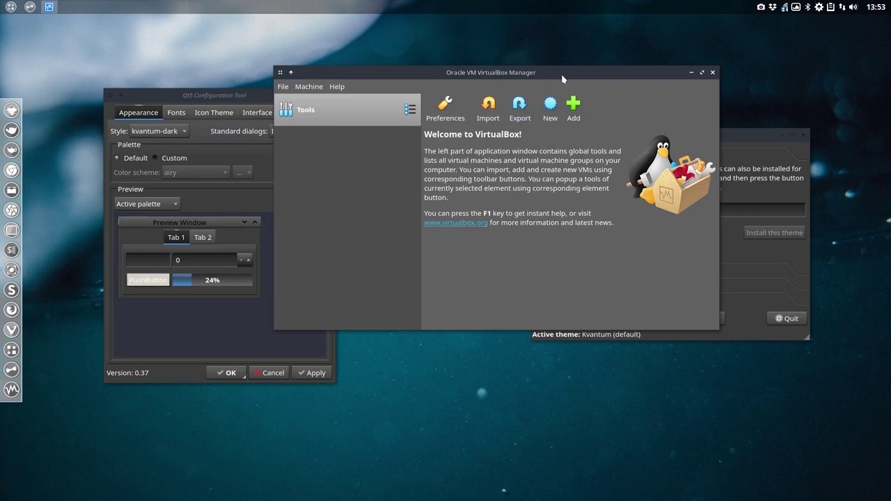
drag(561, 73, 432, 195)
click(582, 196)
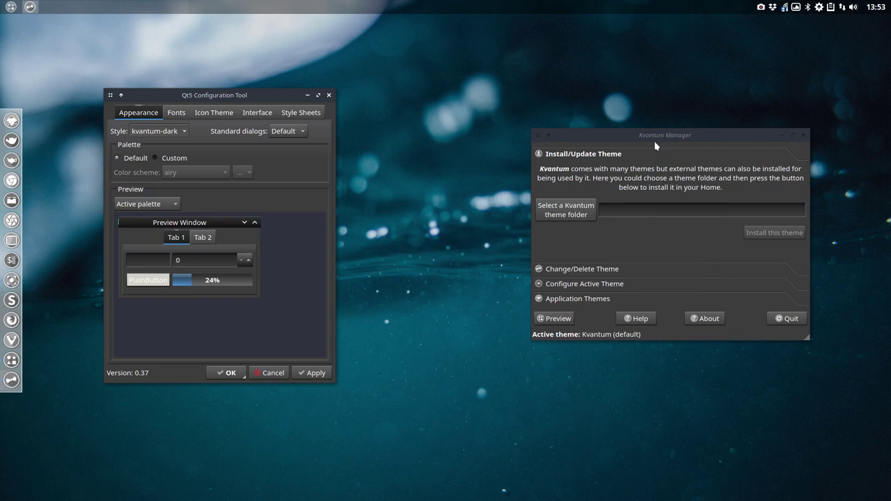
Move Kvantum Manager and expand its Change/Delete, Configure Active and Install/Update Theme sections.
drag(657, 137, 554, 56)
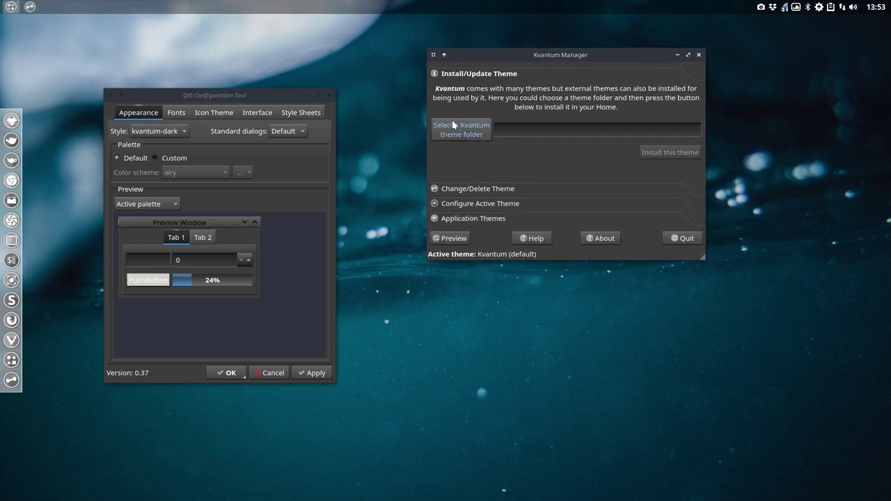
click(478, 190)
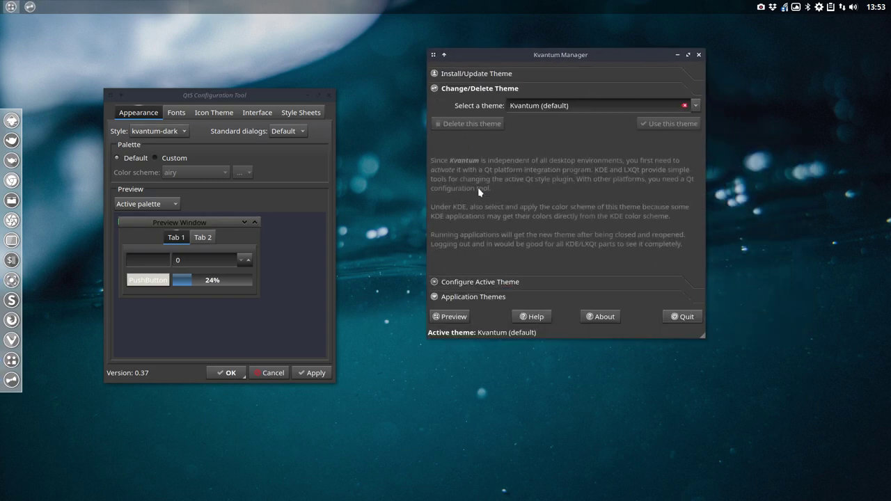
click(477, 282)
click(472, 75)
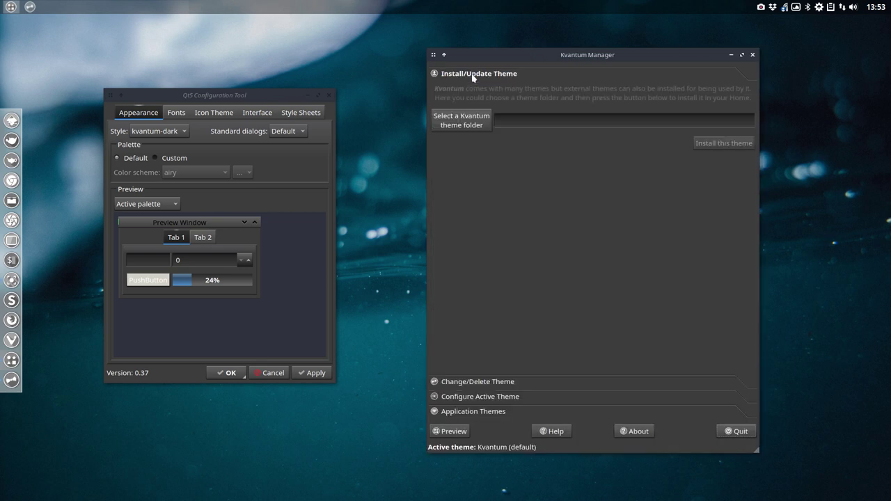
Close qt5ct, maximise Kvantum Manager, open the Change/Delete theme selector, and close VirtualBox Manager.
click(330, 99)
double_click(550, 56)
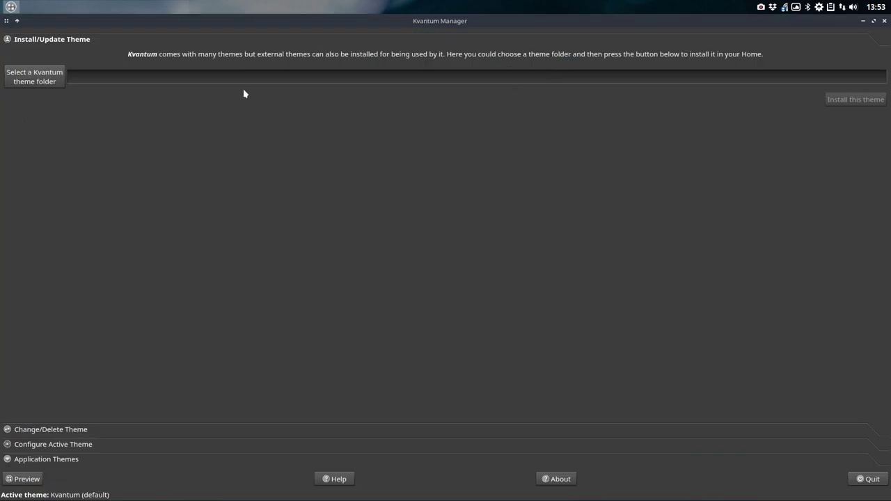
click(78, 430)
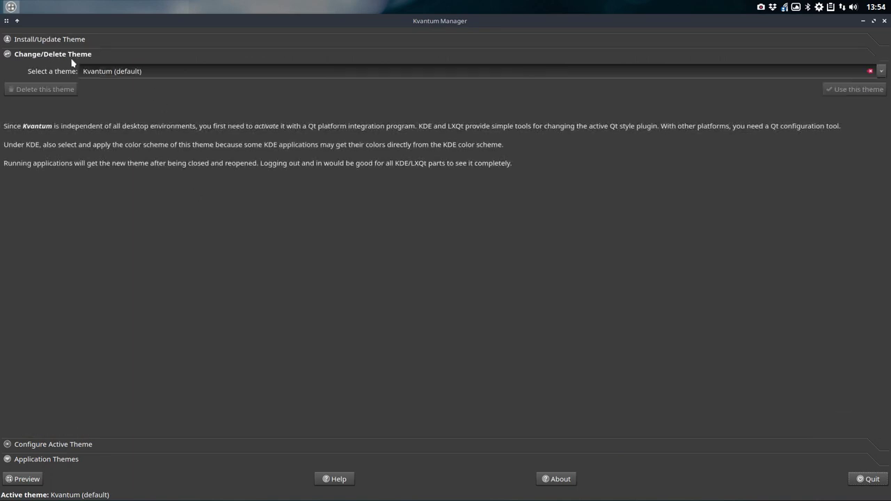
click(108, 72)
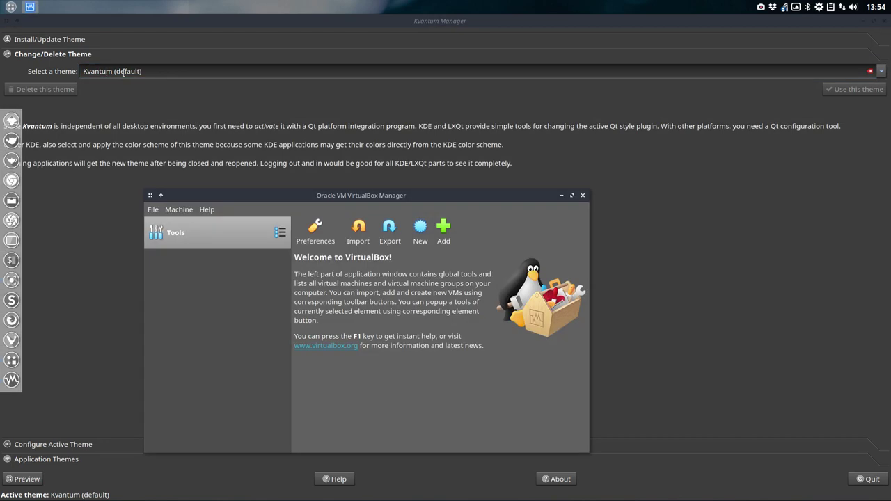
click(583, 195)
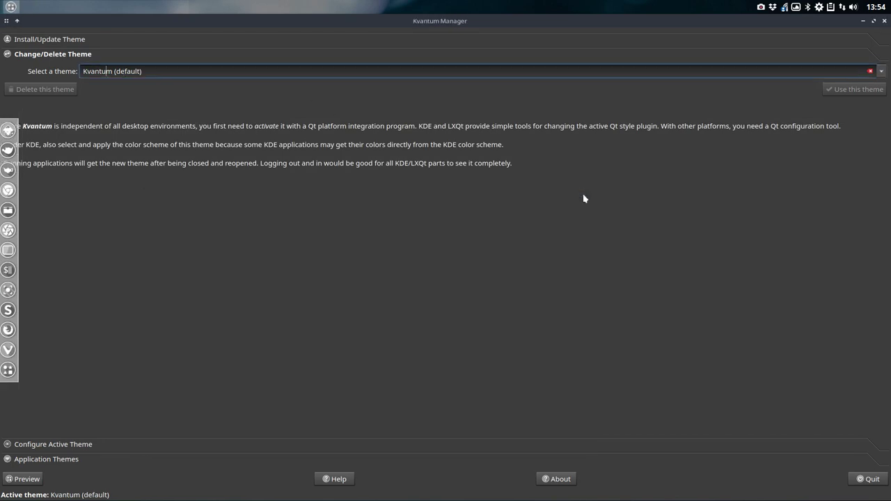
Select Arc from the installed themes and make it the active Kvantum theme.
click(880, 72)
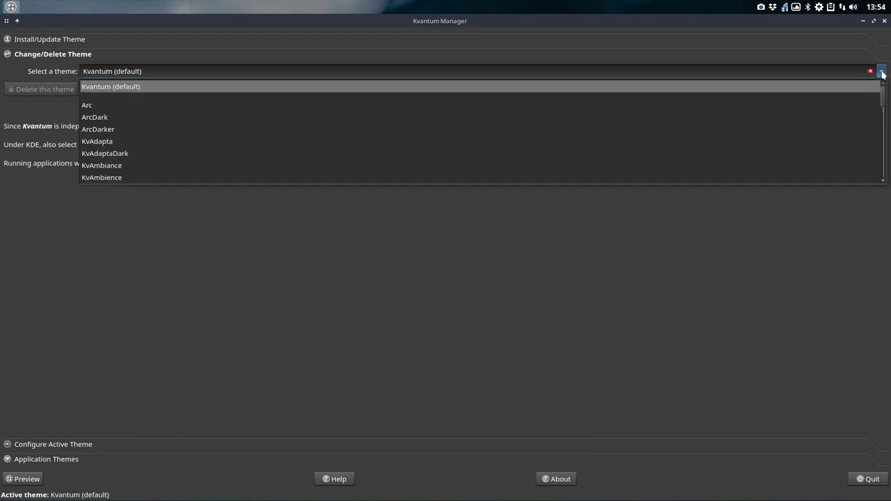
click(182, 104)
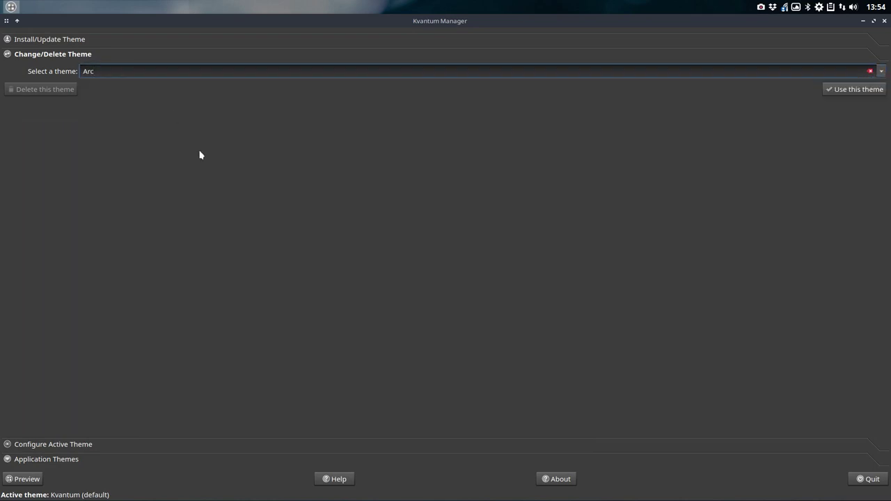
click(849, 90)
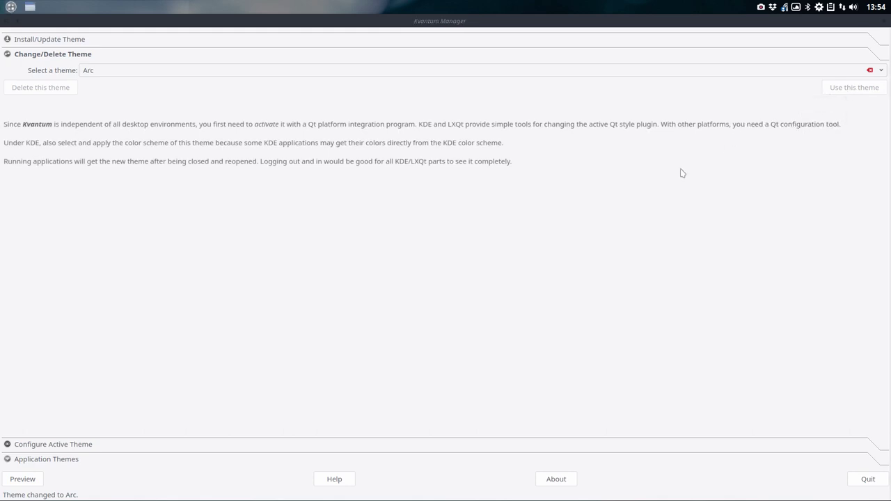
Bring up VirtualBox Manager to inspect its Arc styling, then close it.
click(641, 231)
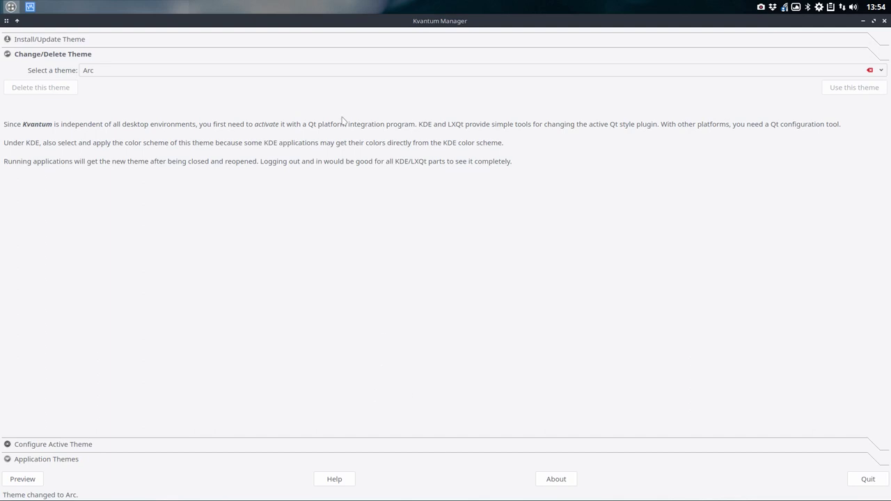
click(35, 9)
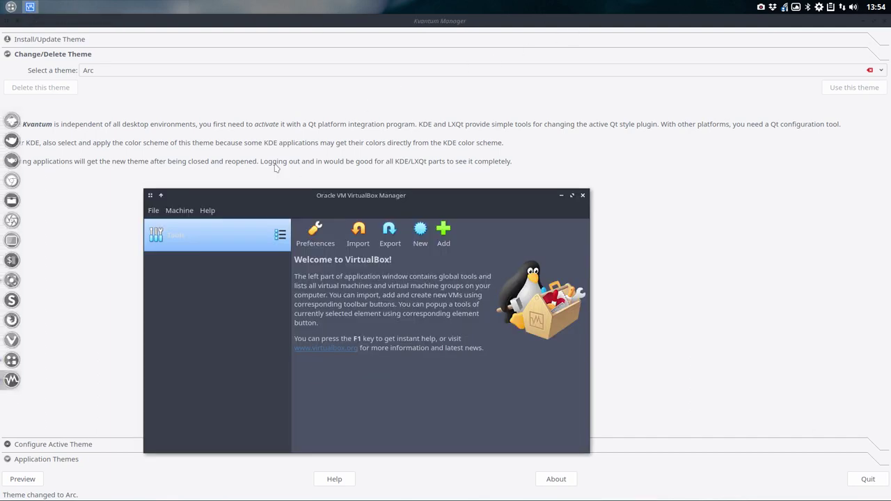
drag(367, 201, 468, 174)
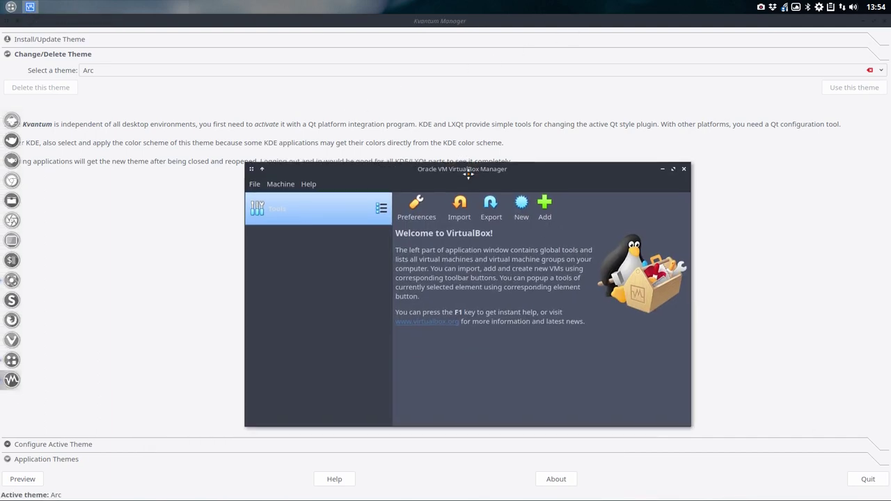
click(683, 169)
click(684, 170)
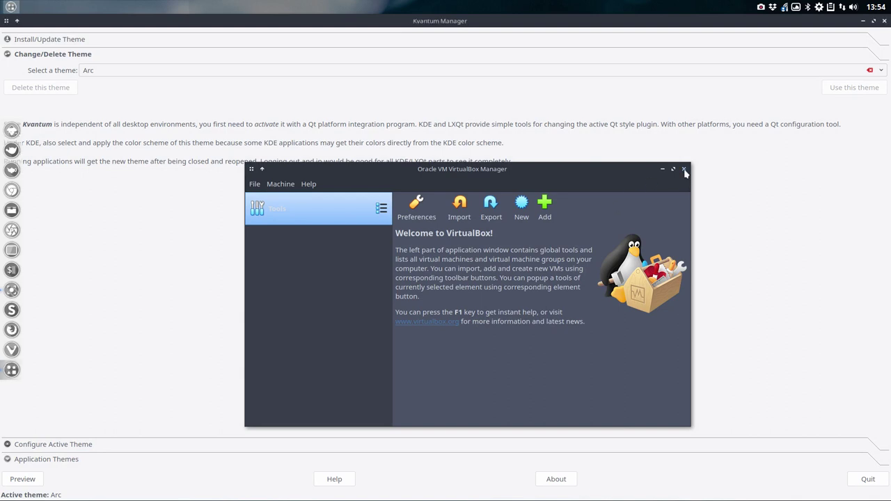
Choose ArcDark from the theme list and apply it as the active theme.
click(878, 74)
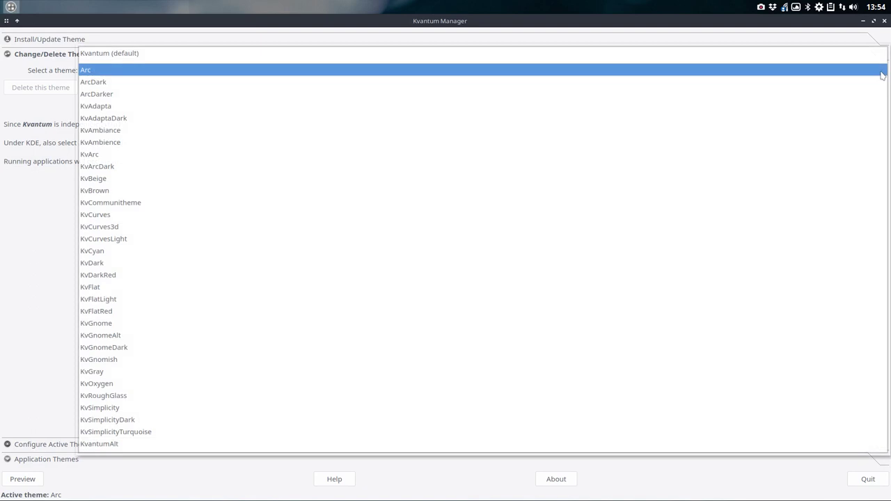
click(238, 82)
click(837, 90)
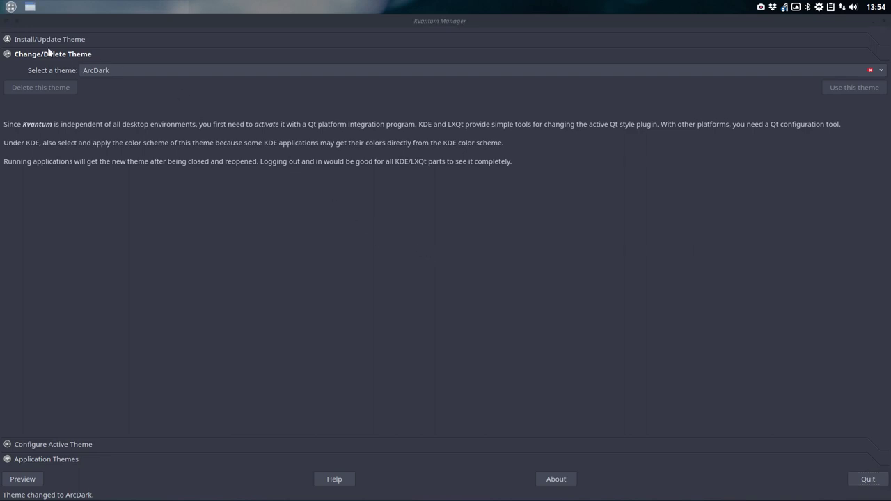
Preview VirtualBox Manager in ArcDark, close it, and reopen the theme list.
click(30, 7)
click(31, 7)
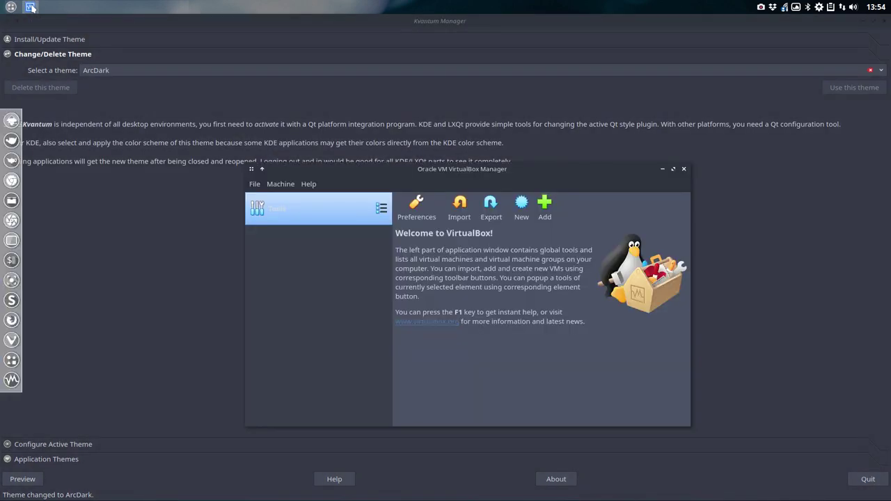
click(683, 169)
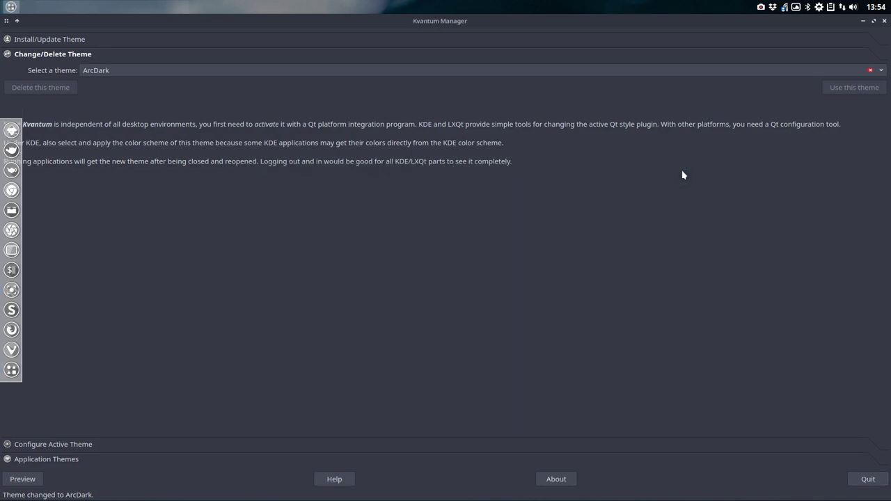
click(881, 70)
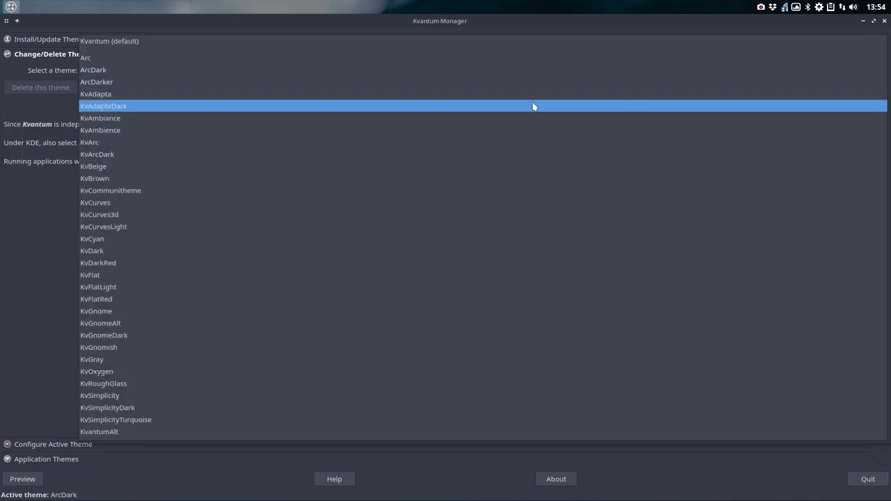
Apply KvArcDark, then preview VirtualBox Manager in the dark style and close it.
click(117, 155)
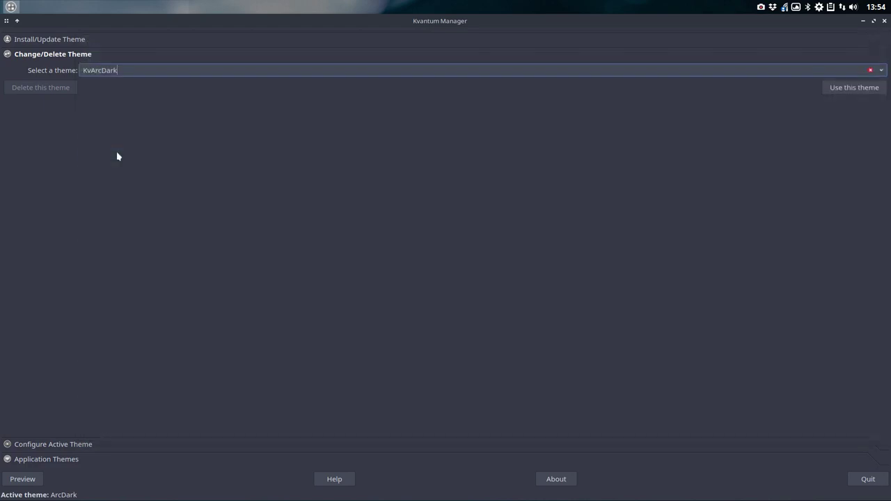
click(854, 87)
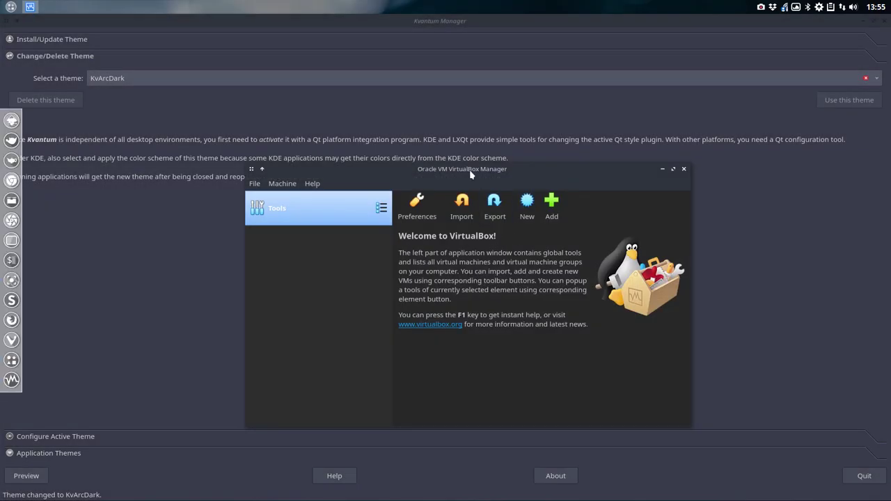
drag(469, 171, 424, 128)
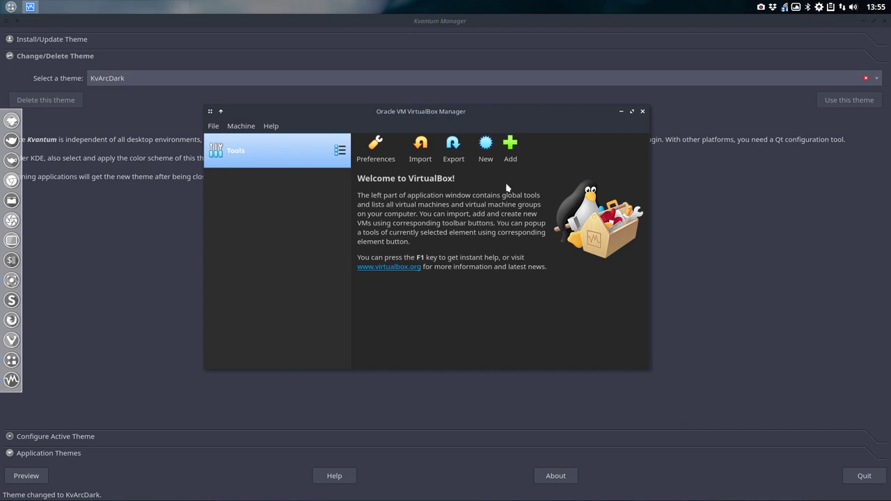
click(642, 113)
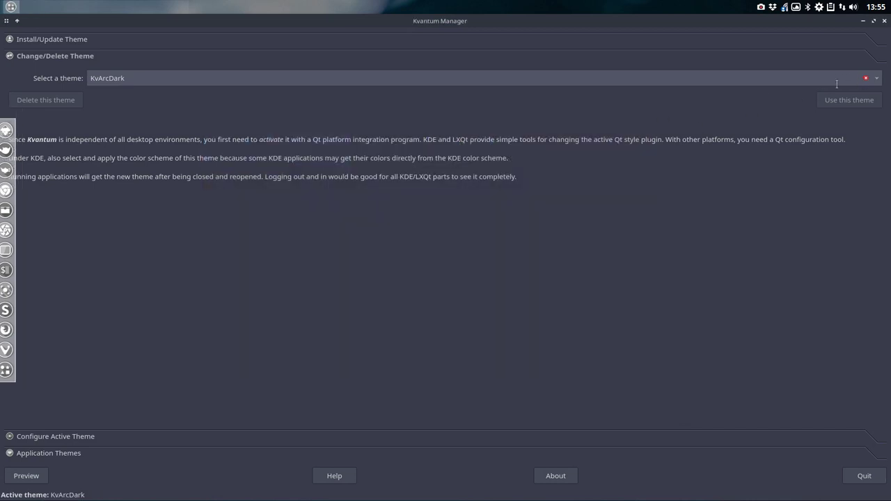
Pick KvArc from the installed themes and apply it as the active theme.
click(876, 82)
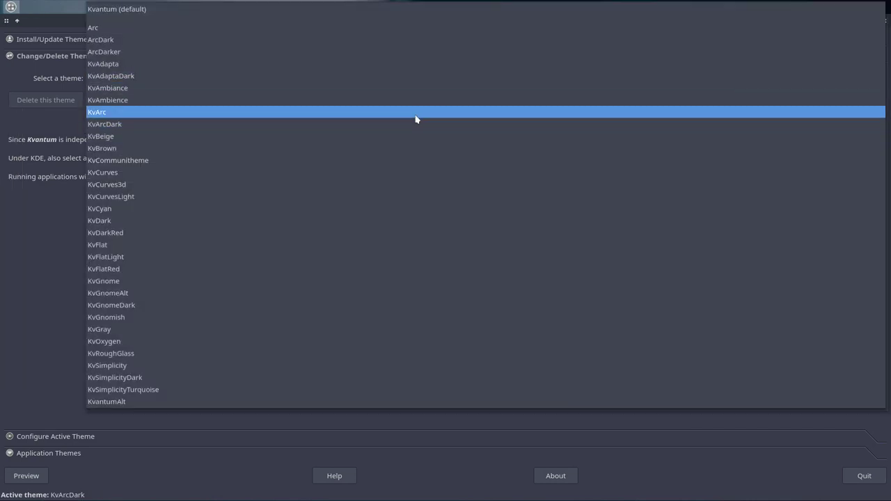
click(415, 116)
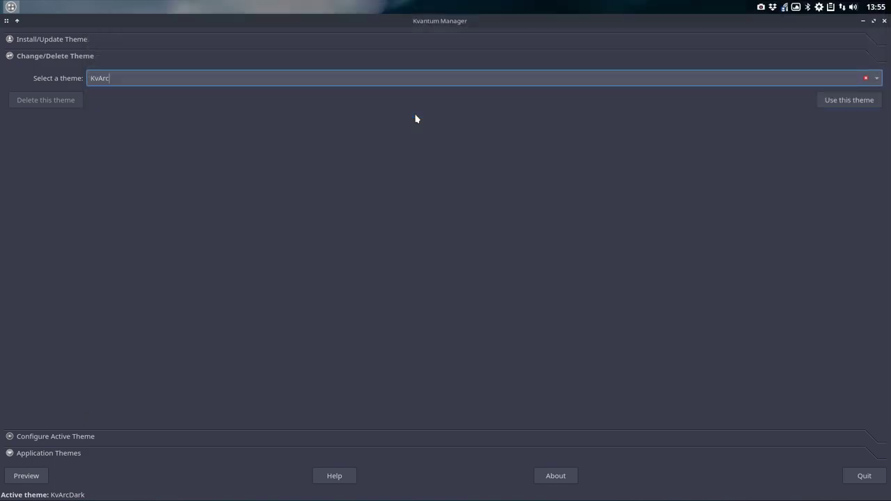
click(850, 101)
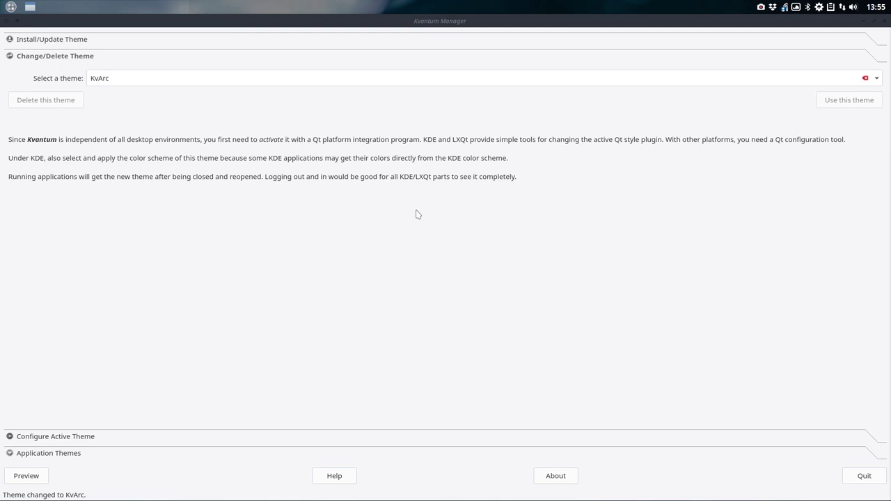
Bring up VirtualBox Manager to check its KvArc look, then close it.
click(362, 237)
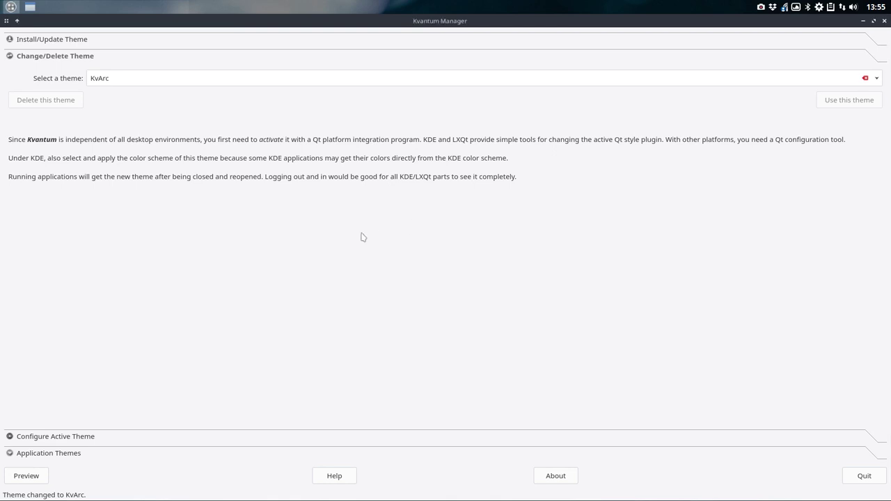
click(29, 7)
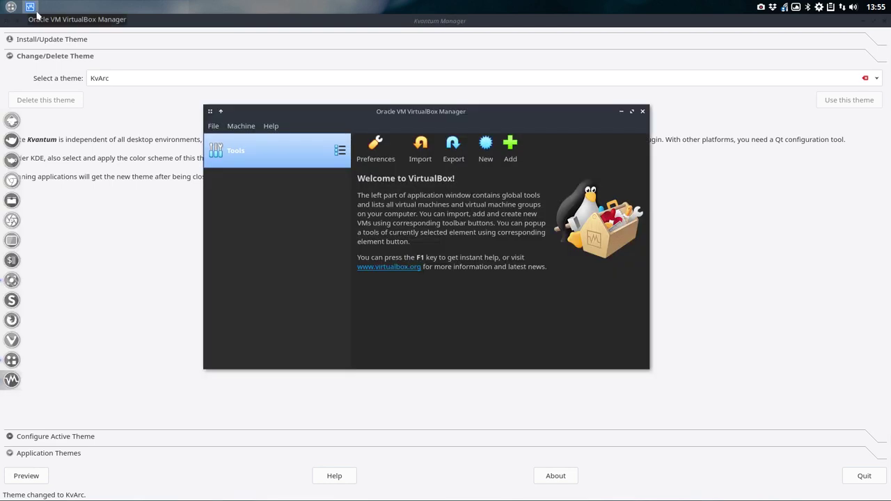
click(643, 112)
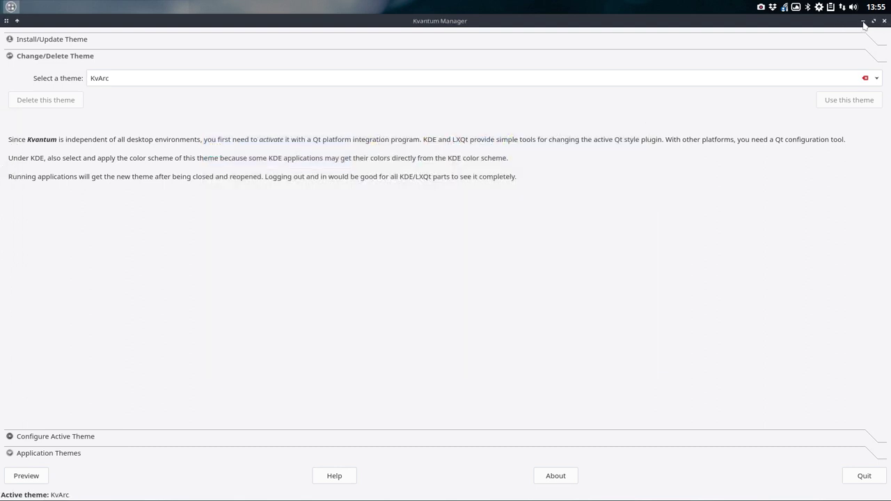
Quit Kvantum Manager, leaving KvArc as the active theme.
click(863, 476)
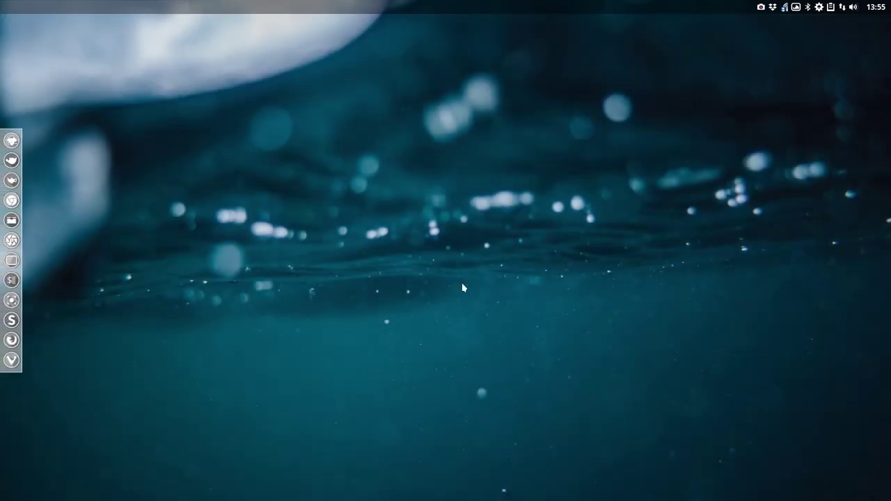